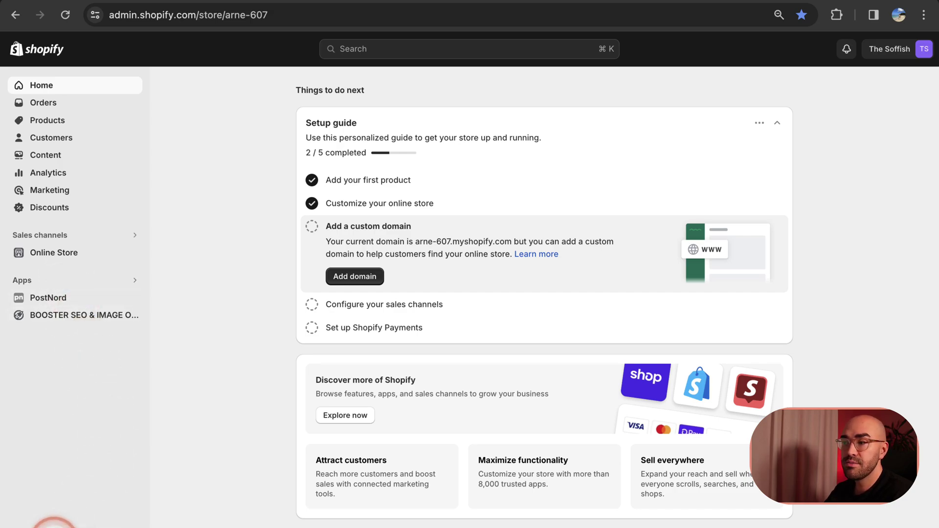
Open the store's payment settings and look over the Shopify Payments and additional payment method sections.
click(54, 525)
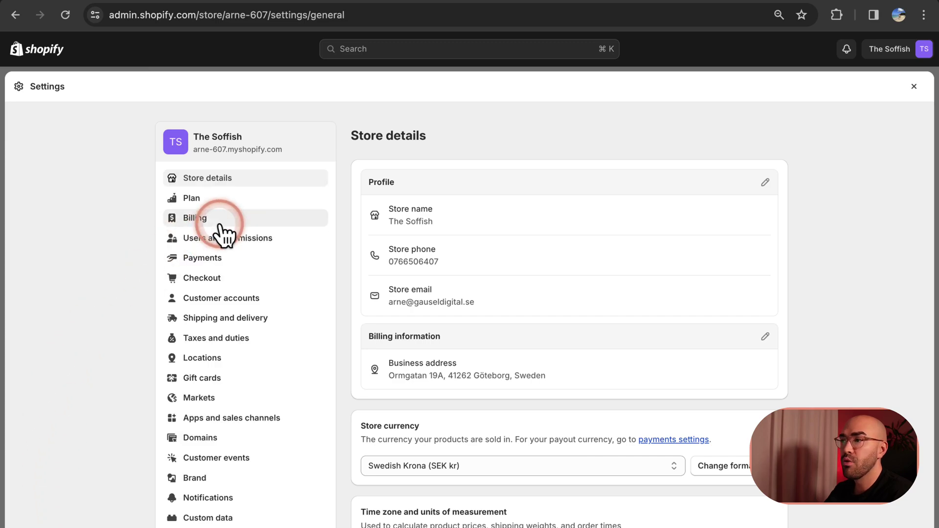
click(233, 262)
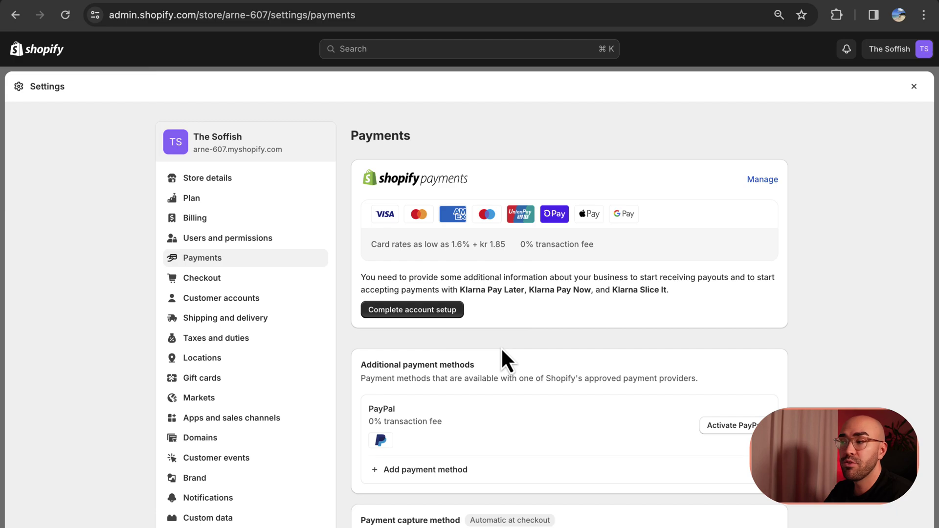
scroll(501, 347, down, 1)
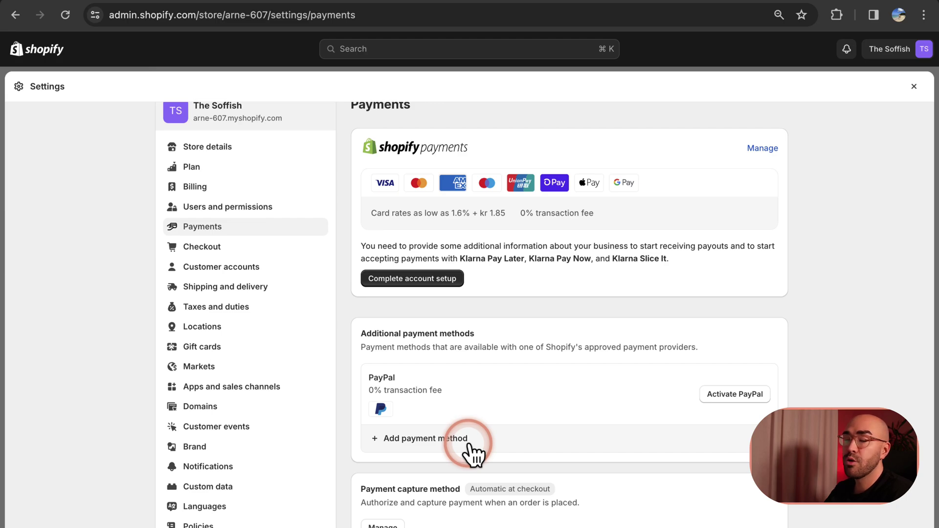
scroll(468, 445, up, 1)
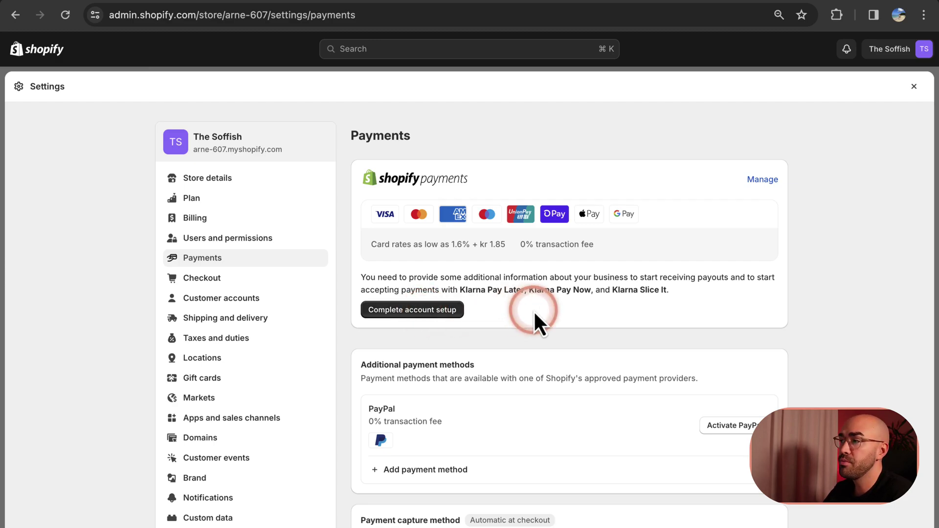
scroll(430, 465, down, 1)
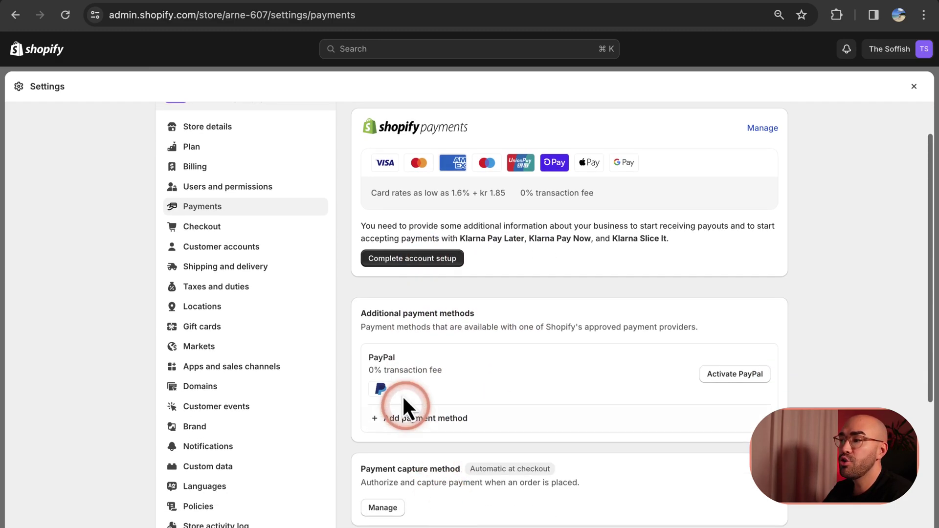
Open the page for adding a payment method and search the payment methods for "klarna".
click(440, 425)
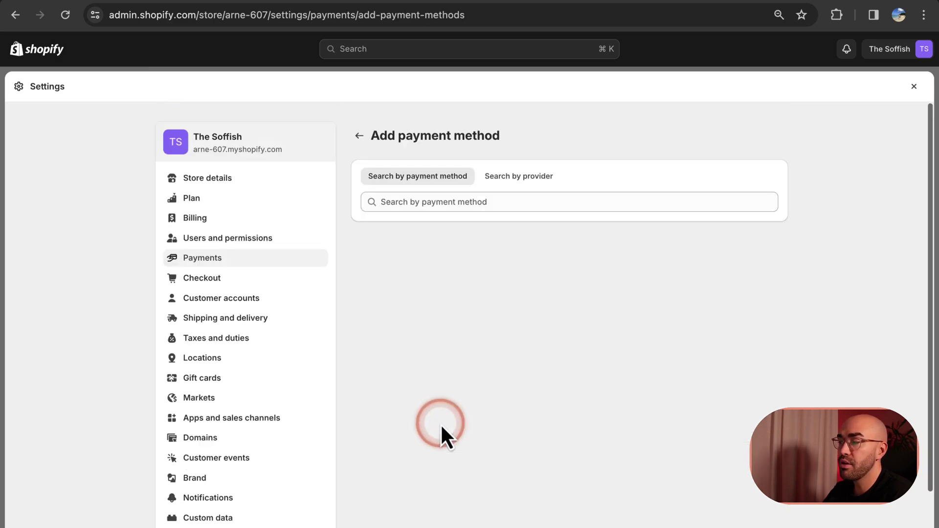
click(495, 200)
text(klarna)
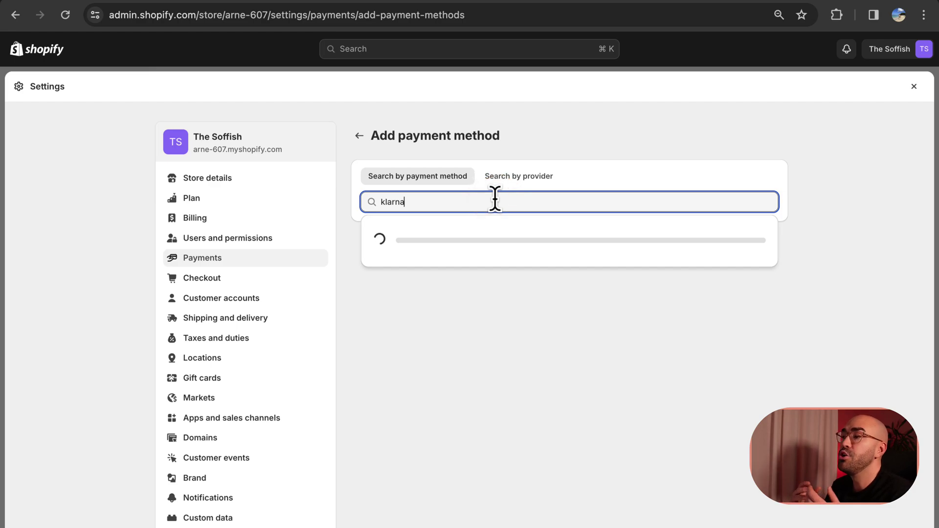
click(388, 264)
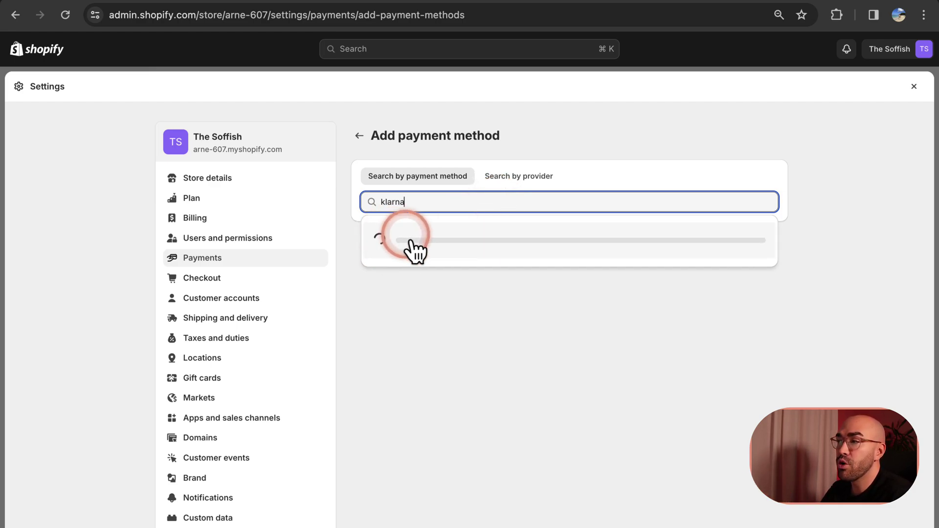
Search the payment methods for "swish", check the provider search option, and return to the payments overview.
double_click(429, 203)
text(swish)
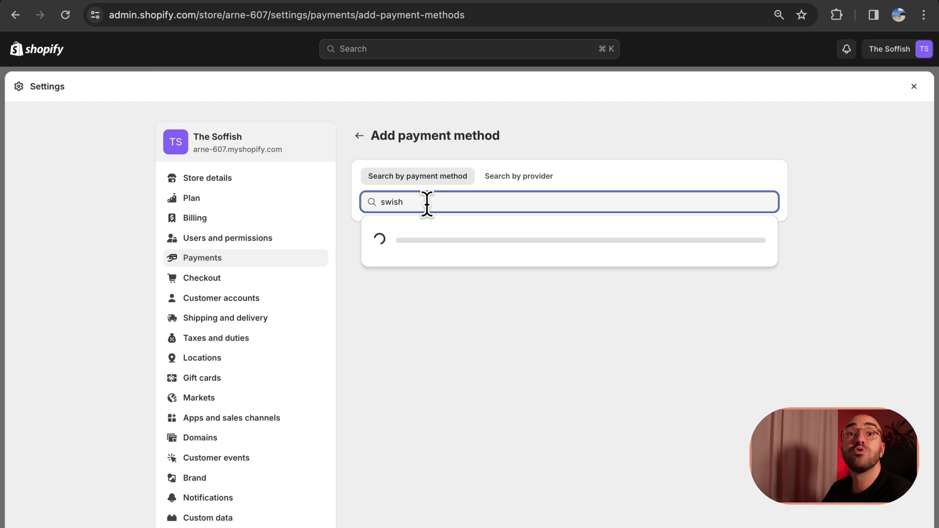
click(513, 176)
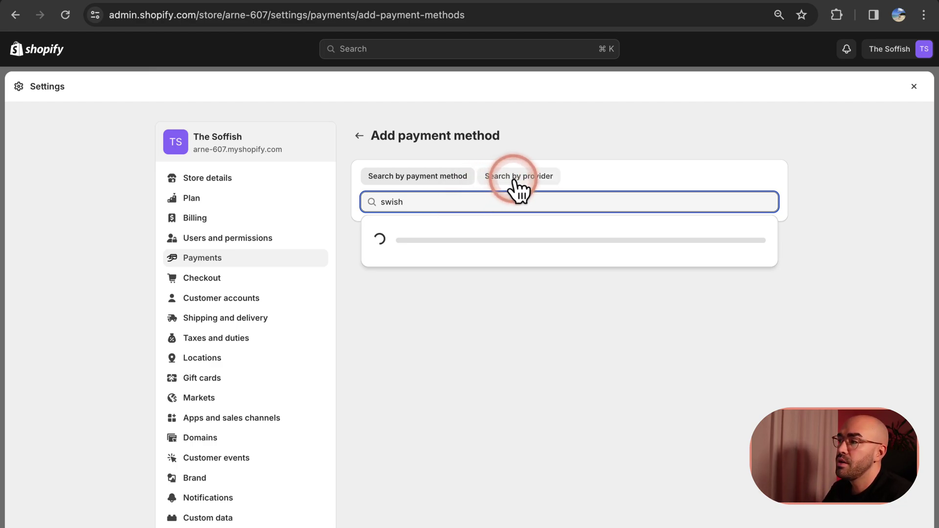
click(424, 176)
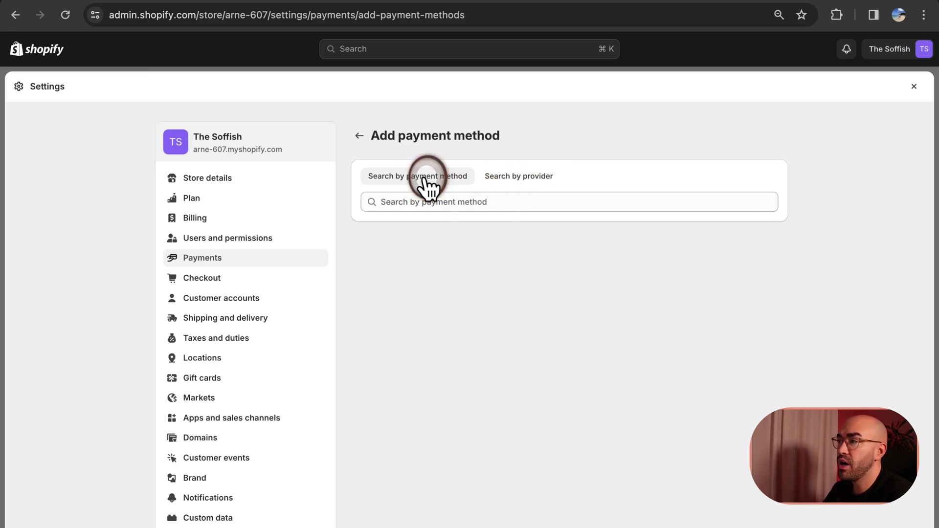
click(483, 203)
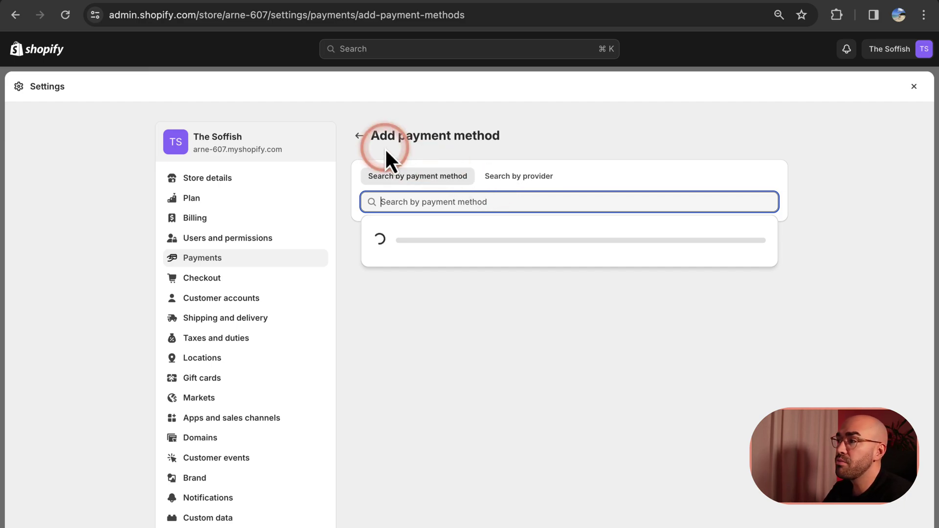
click(361, 137)
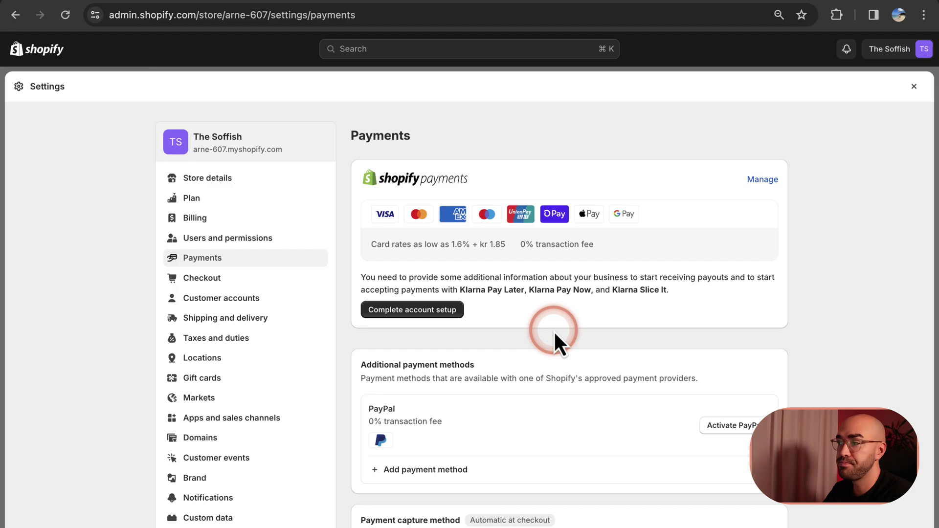
Start completing the Shopify Payments account setup and set the business type to Private / Individual company.
click(411, 311)
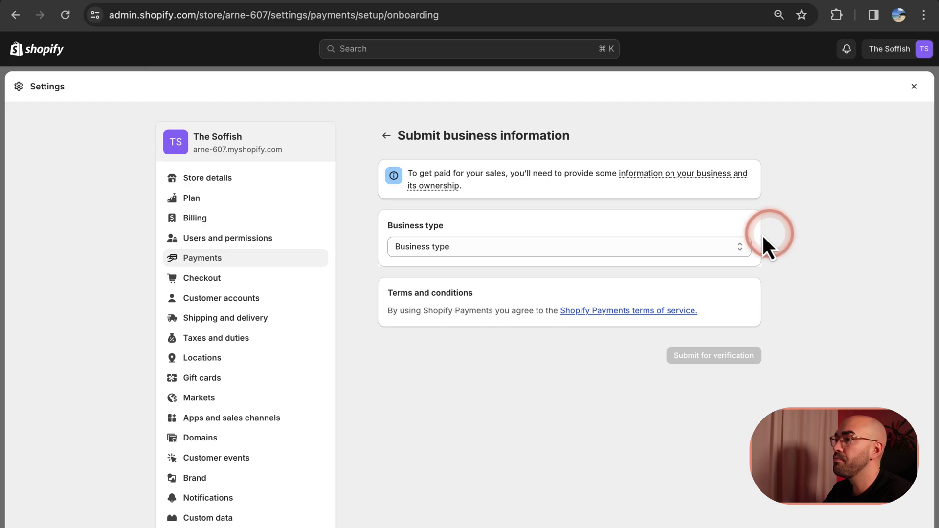
click(653, 247)
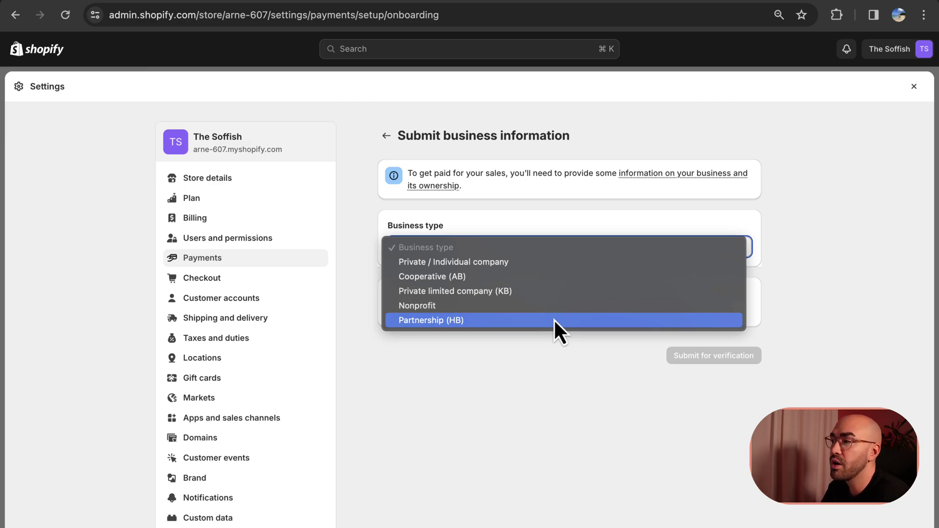
drag(553, 319, 545, 287)
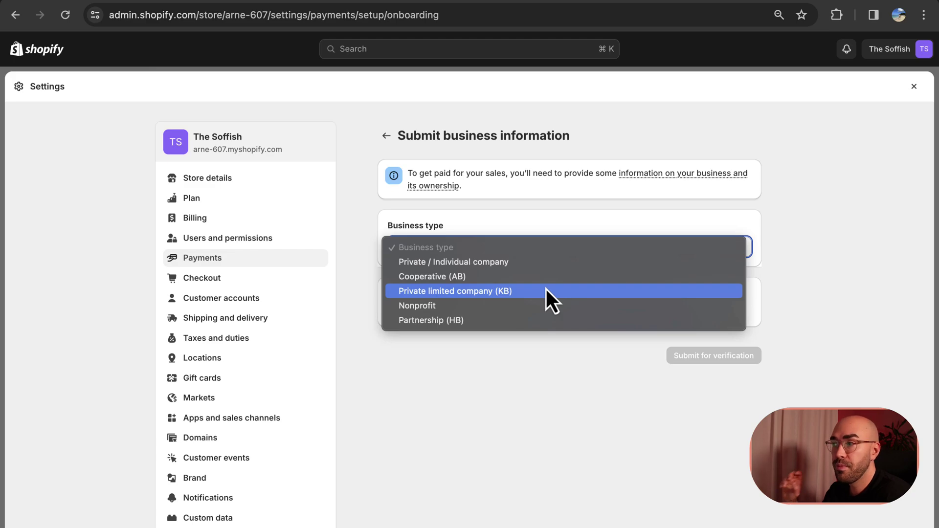
click(534, 272)
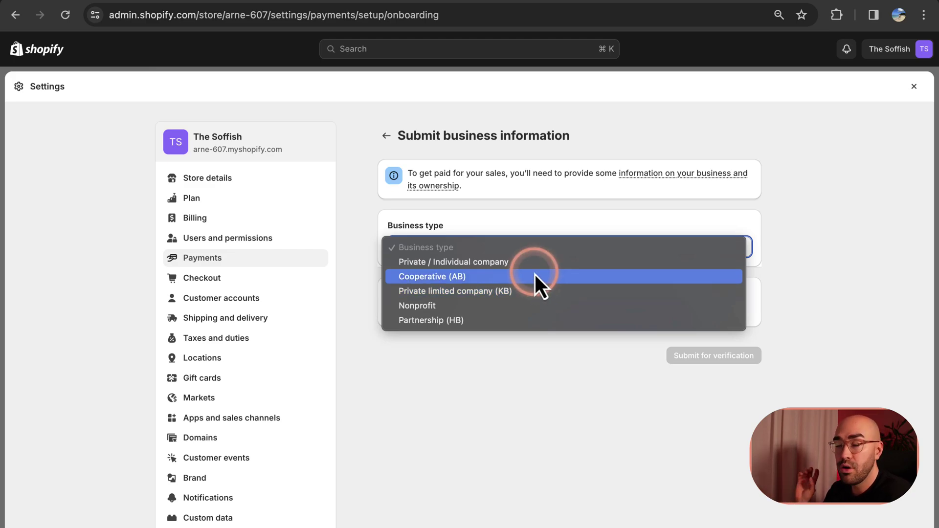
drag(534, 272, 500, 295)
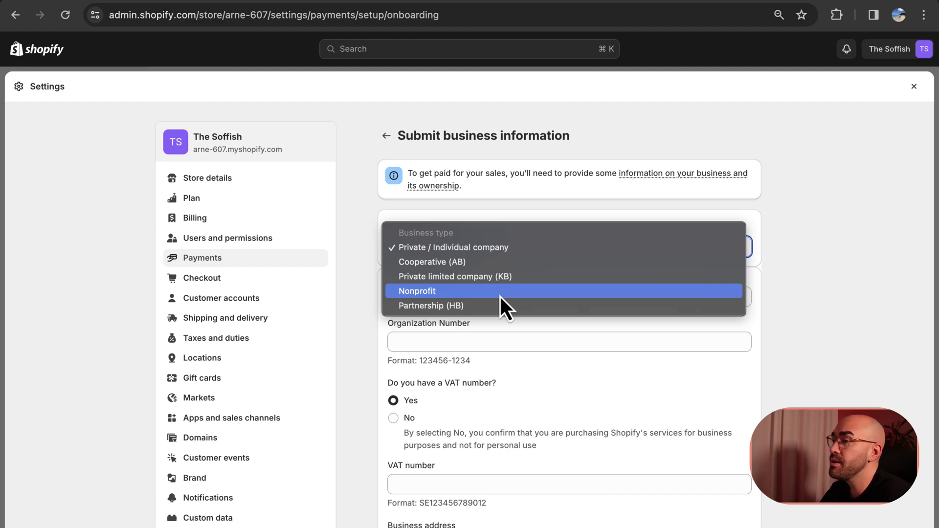
click(372, 277)
click(520, 260)
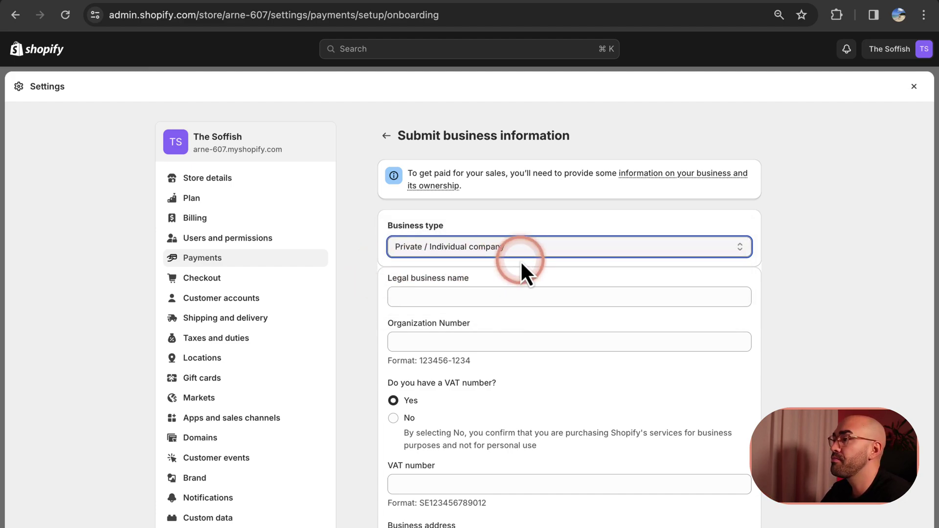
scroll(520, 261, down, 2)
scroll(663, 248, up, 1)
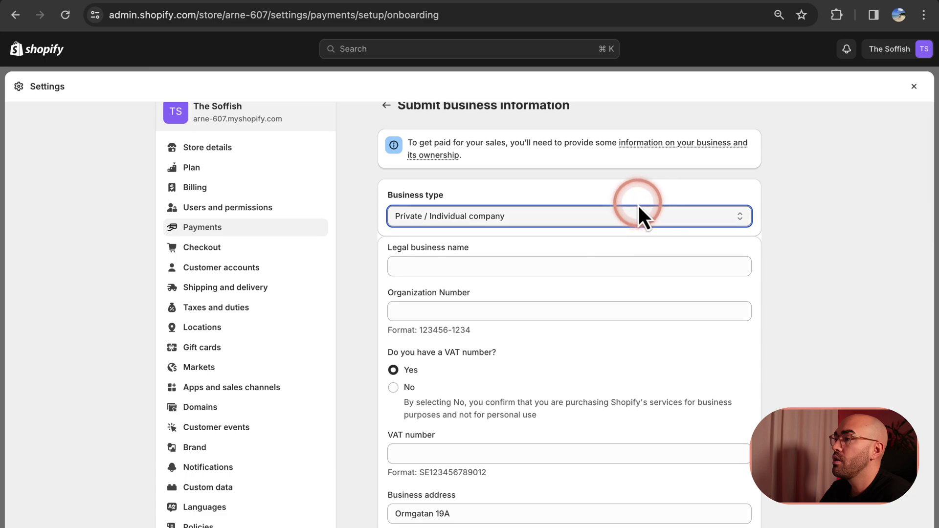
Try Cooperative (AB) as the business type and check which details the form asks for.
click(501, 222)
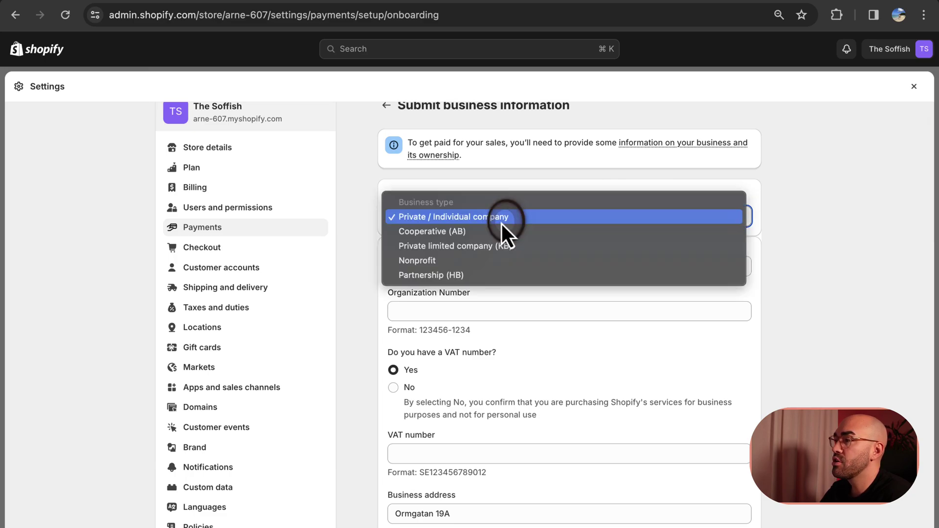
click(537, 233)
scroll(537, 234, down, 2)
scroll(530, 206, up, 1)
Try Private limited company (KB) as the business type and examine the required business and personal fields.
click(512, 172)
click(506, 186)
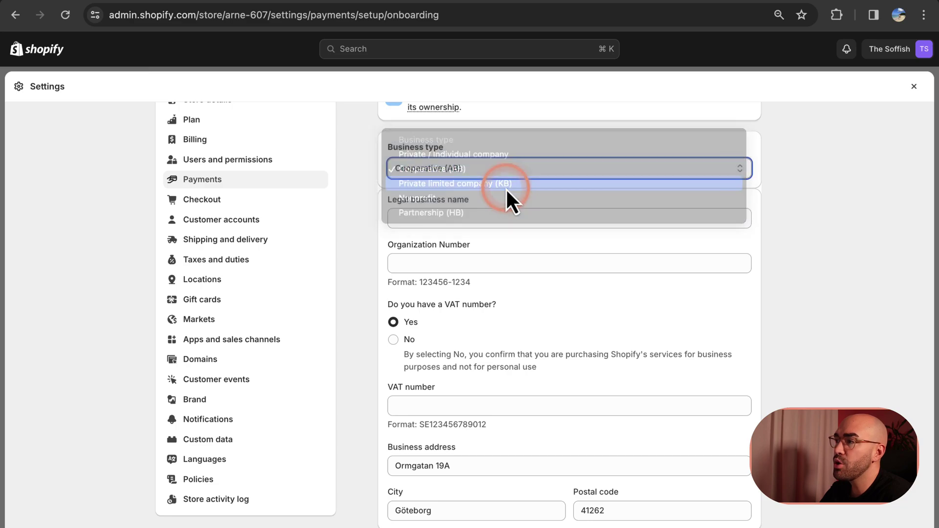
click(521, 172)
click(338, 253)
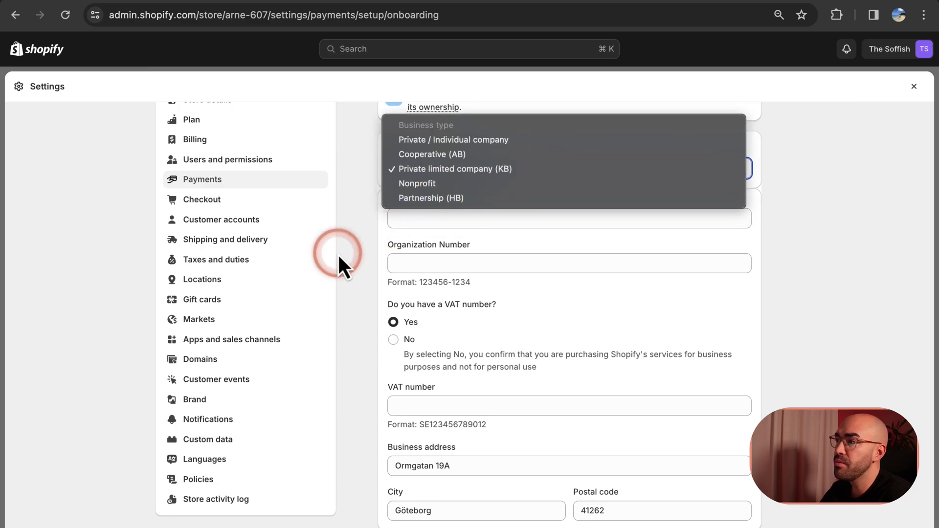
scroll(370, 254, up, 2)
scroll(362, 293, down, 2)
scroll(353, 343, down, 5)
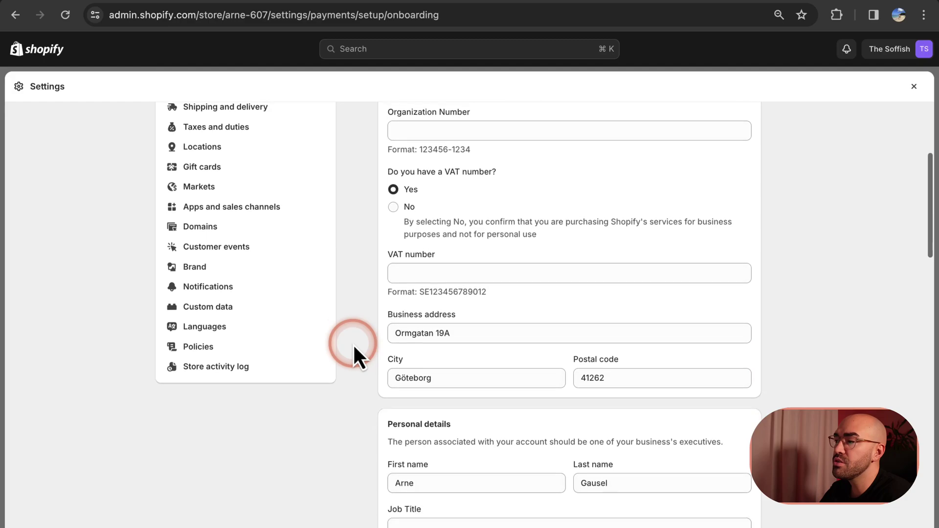
scroll(353, 344, up, 5)
Set the business type back to Private / Individual company.
click(477, 250)
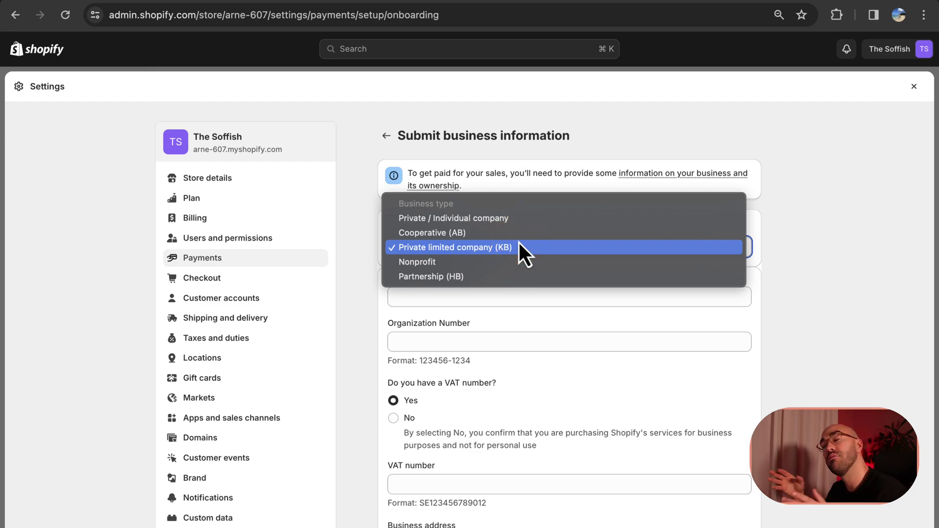
click(506, 219)
click(362, 353)
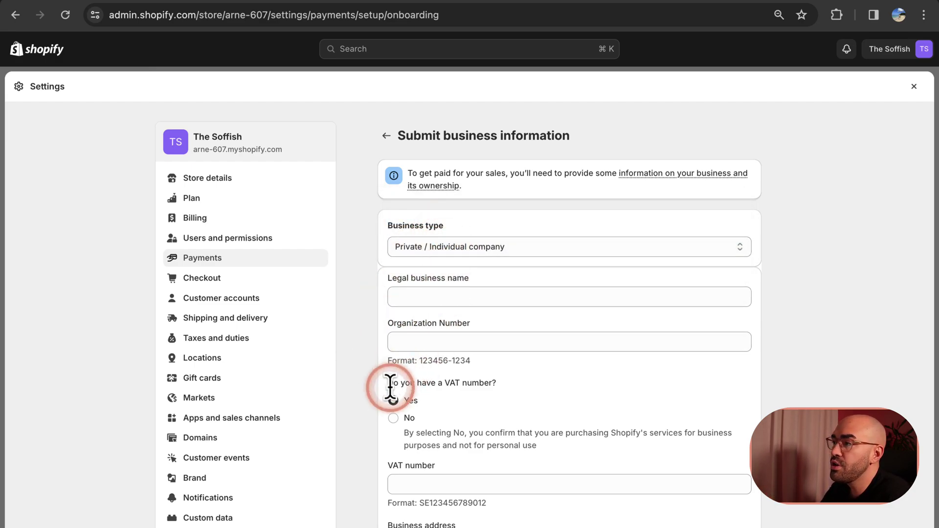
Examine the business fields: legal business name, organization number, VAT number and business address.
scroll(368, 439, down, 2)
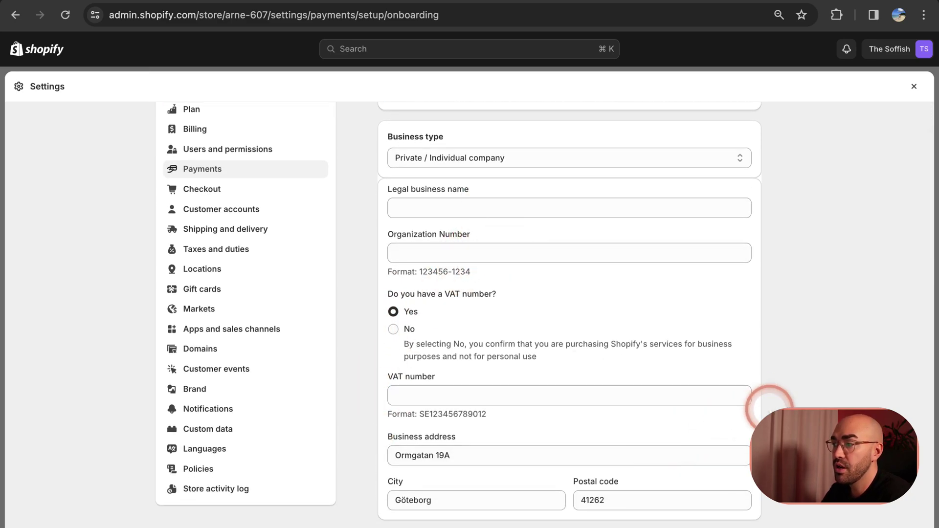
scroll(770, 408, up, 1)
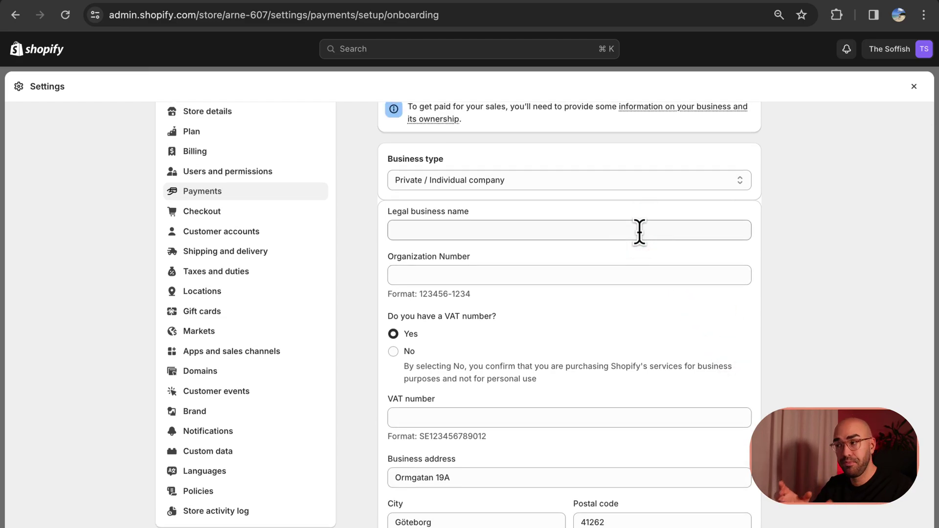
click(569, 274)
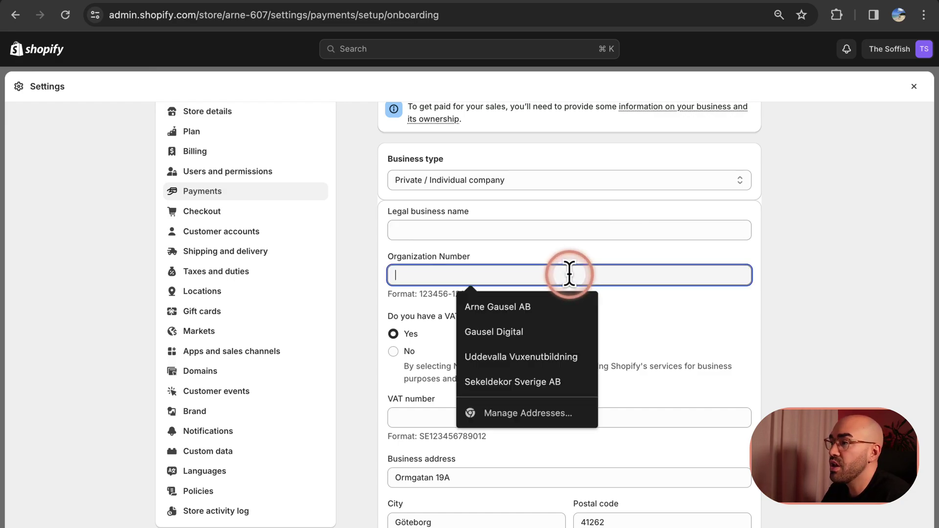
click(687, 305)
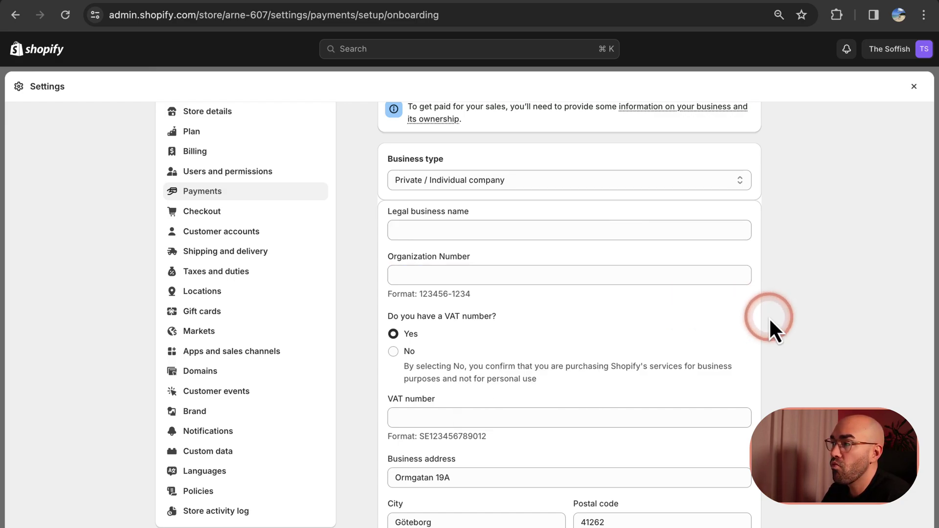
scroll(529, 252, down, 3)
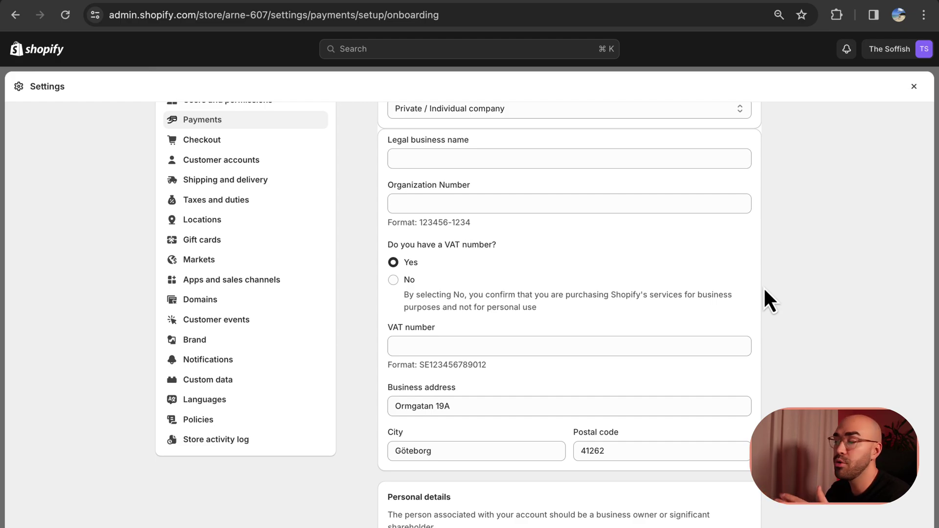
Examine the personal details, product details, customer billing statement and banking information sections of the form.
scroll(764, 289, down, 7)
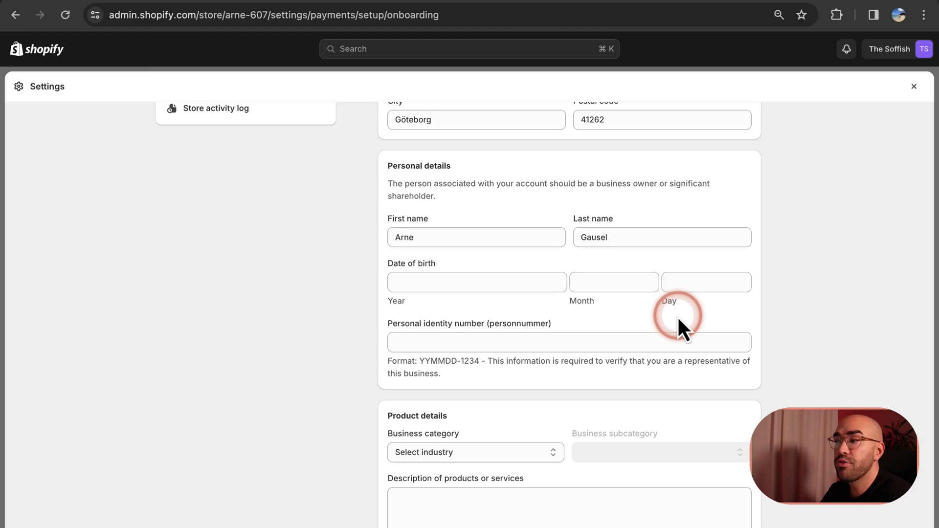
scroll(679, 325, down, 5)
scroll(748, 256, down, 3)
scroll(747, 257, up, 5)
scroll(682, 191, down, 1)
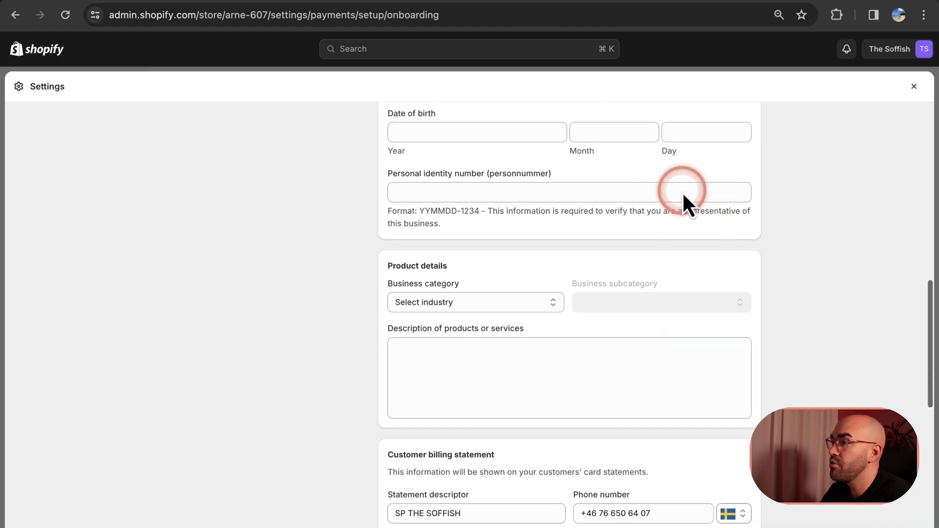
scroll(682, 192, down, 1)
scroll(608, 336, down, 3)
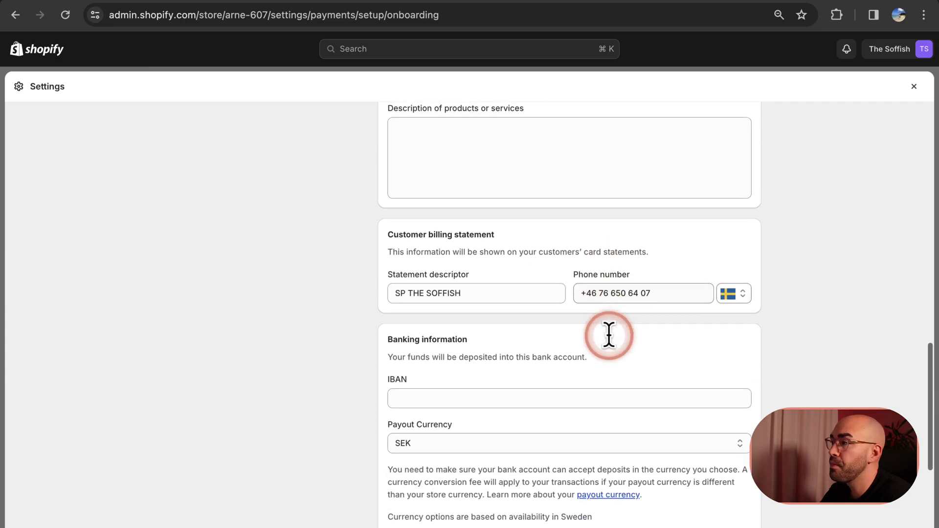
scroll(609, 335, down, 1)
scroll(742, 309, down, 2)
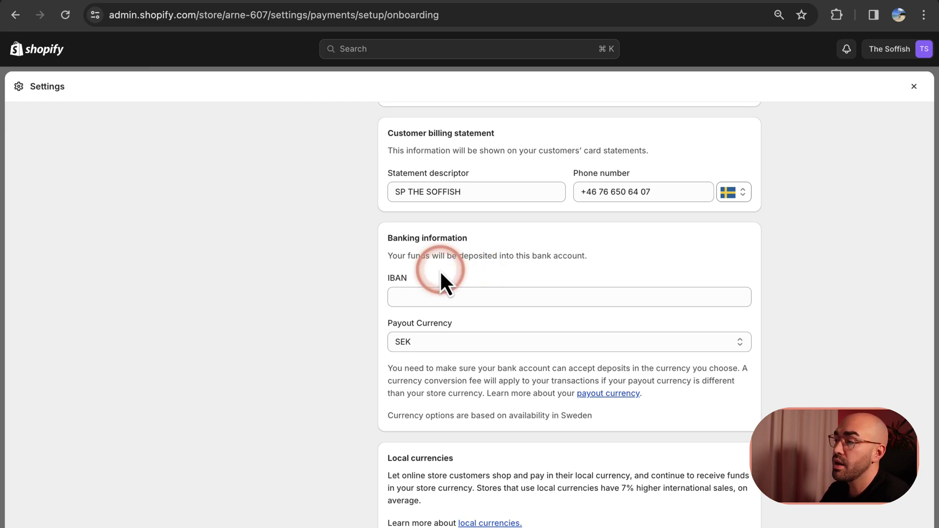
Clear the statement descriptor in the customer billing statement section.
scroll(688, 275, up, 2)
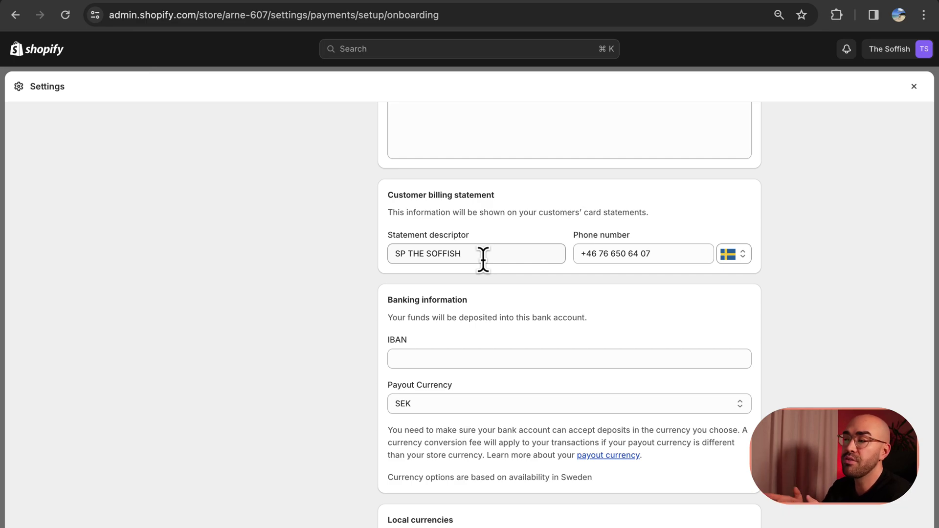
triple_click(446, 254)
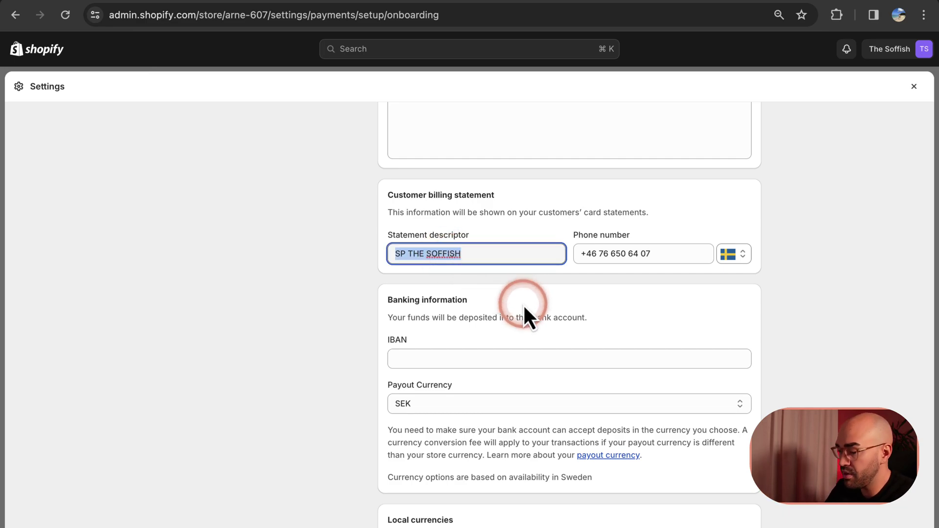
key(BackSpace)
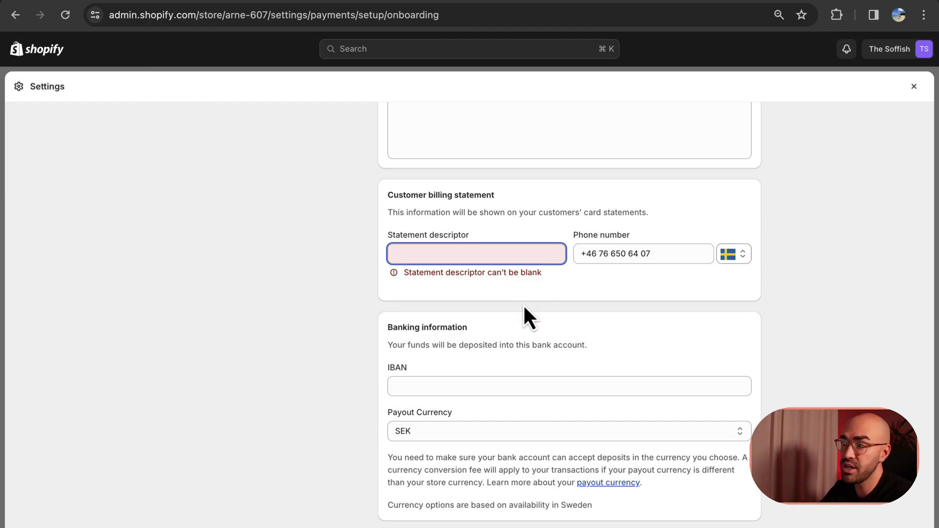
click(627, 305)
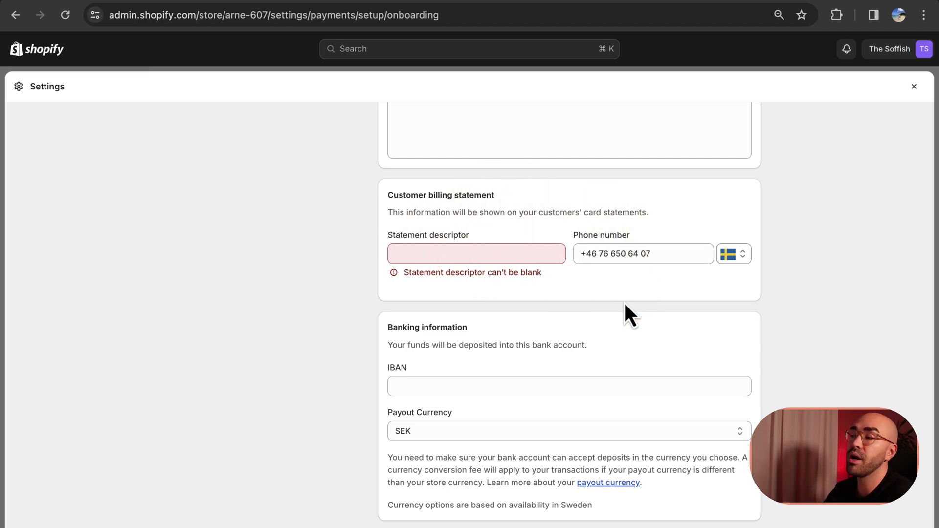
Examine the payout currency, local currencies and terms sections, and return to the Payments settings.
scroll(747, 318, down, 2)
scroll(749, 323, down, 4)
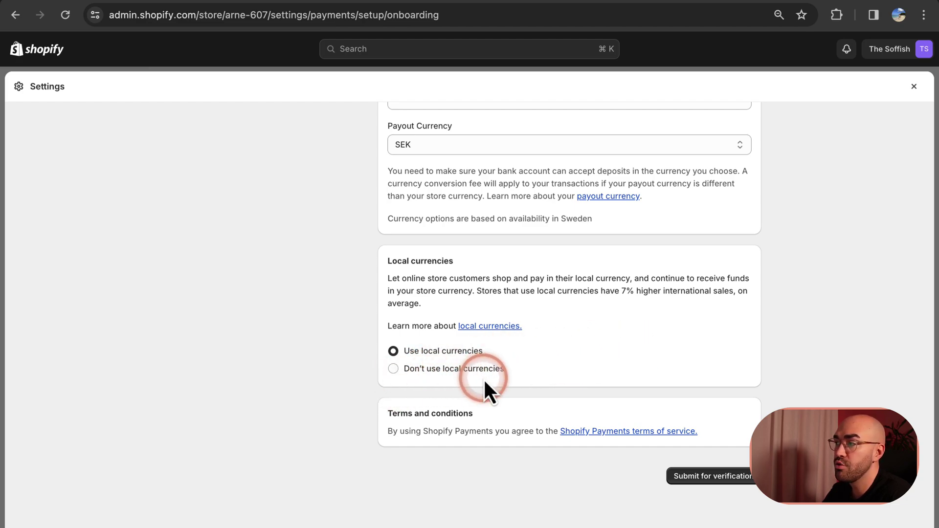
click(690, 479)
scroll(688, 489, down, 15)
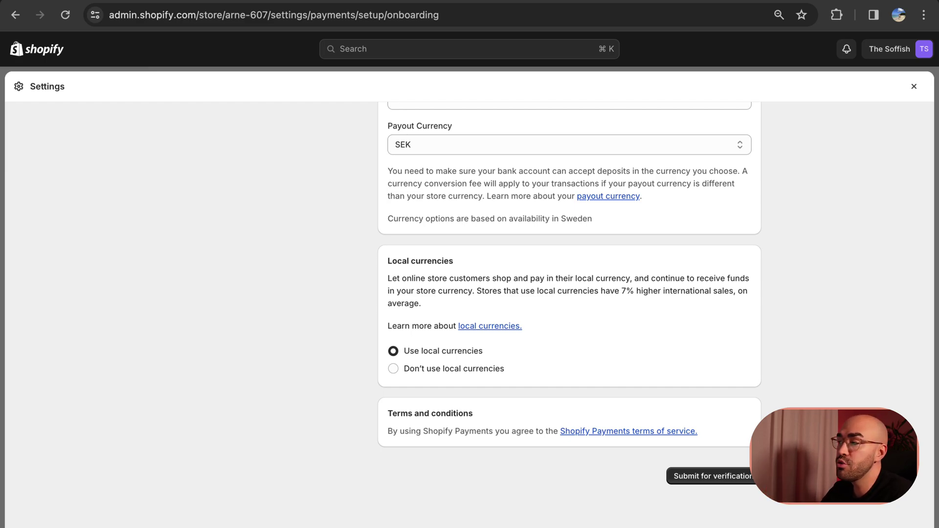
click(711, 476)
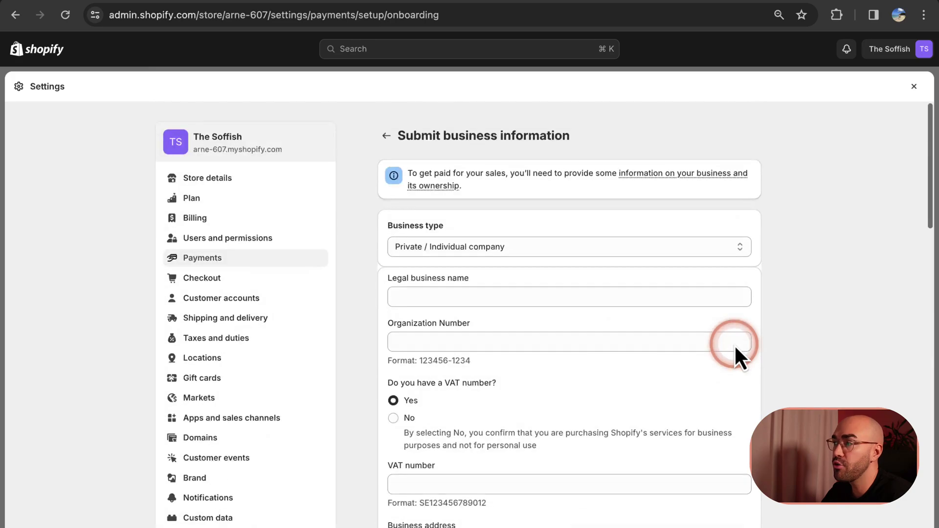
click(386, 136)
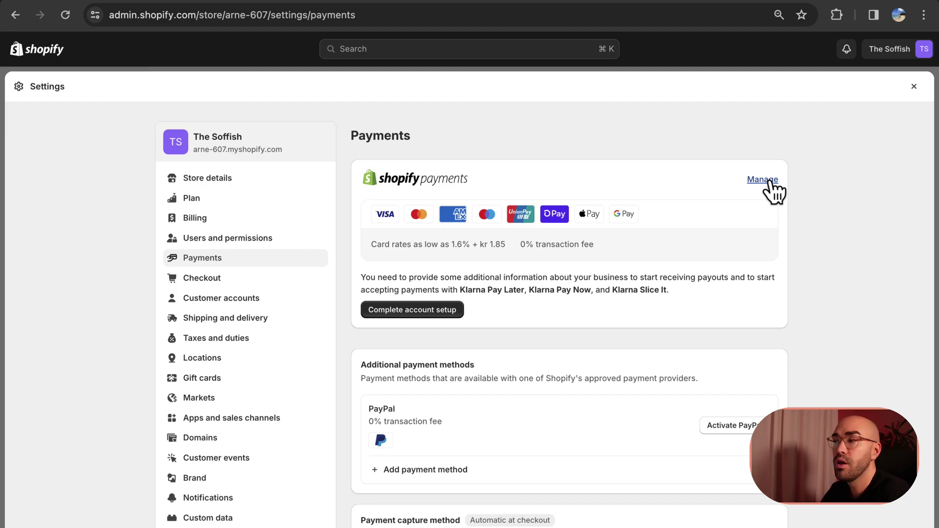
Switch to the other store's Payments settings and examine its Shopify Payments methods, including the Klarna options.
click(496, 49)
click(466, 5)
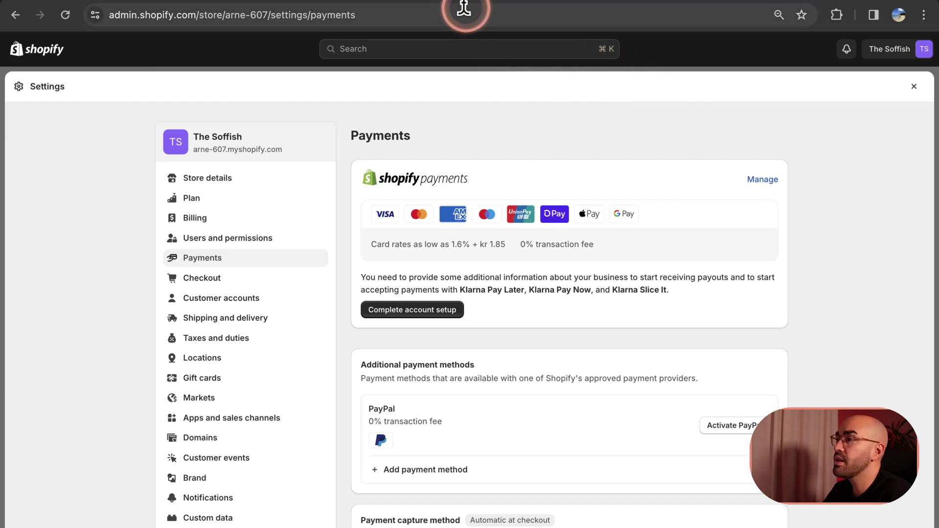
click(448, 2)
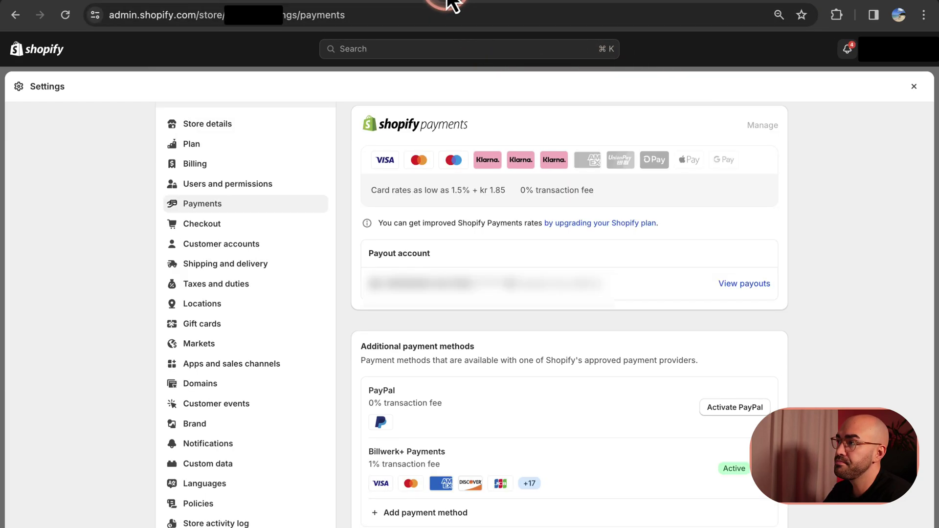
click(713, 101)
click(863, 222)
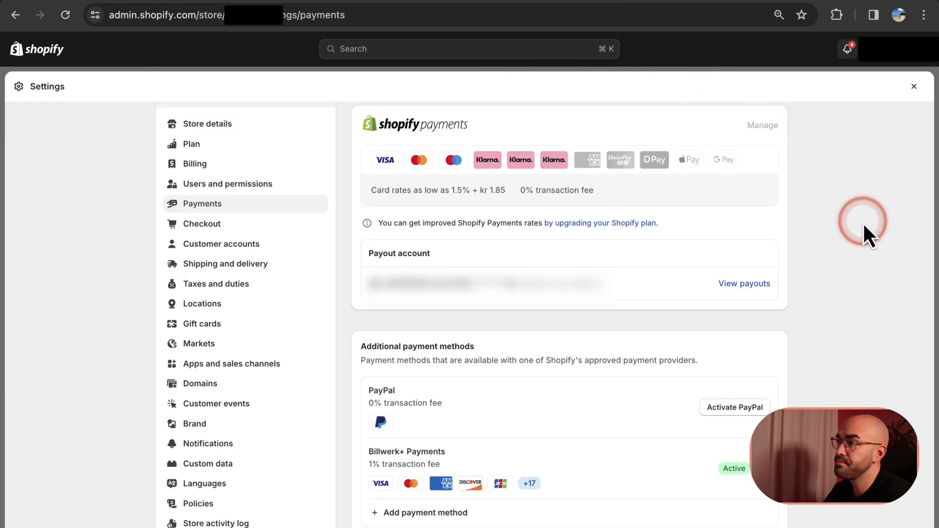
click(561, 126)
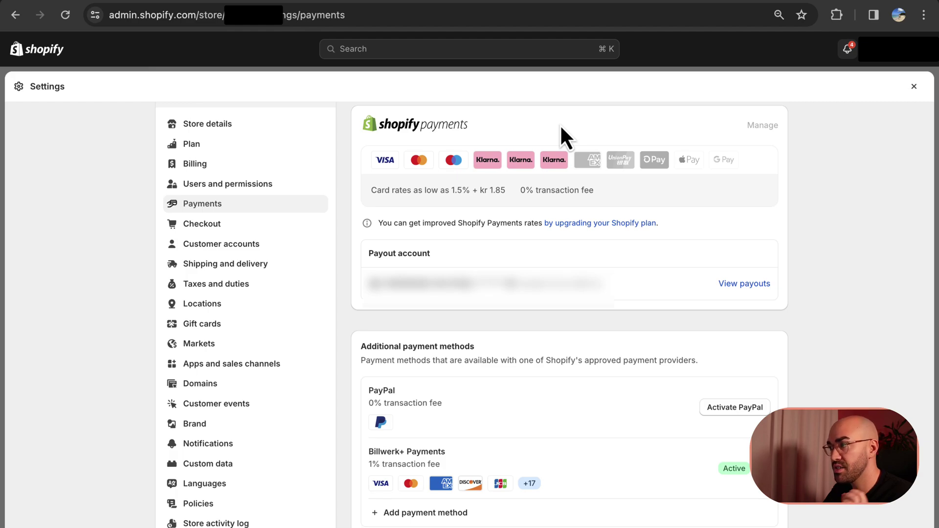
click(477, 103)
click(346, 197)
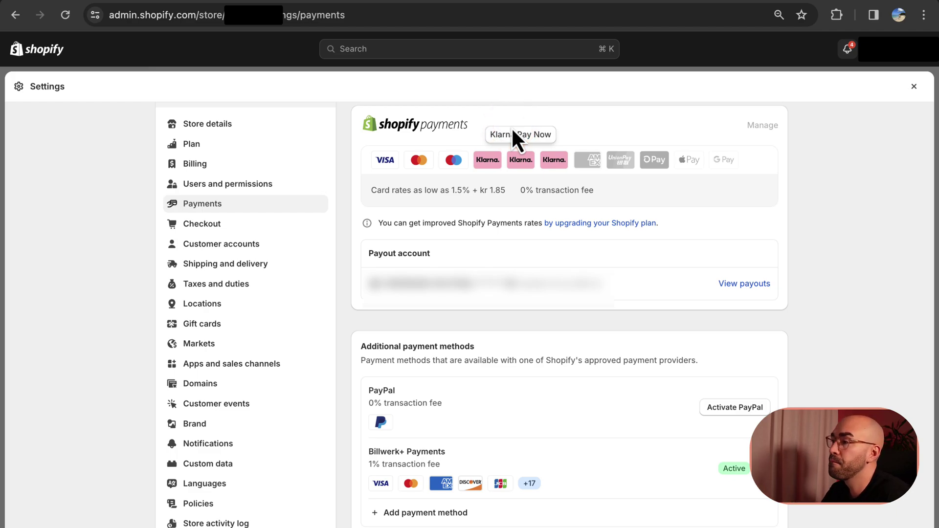
Check the original store's Payments settings against the Klarna for Business page on Shopify, ending on the Klarna page.
drag(704, 143, 835, 169)
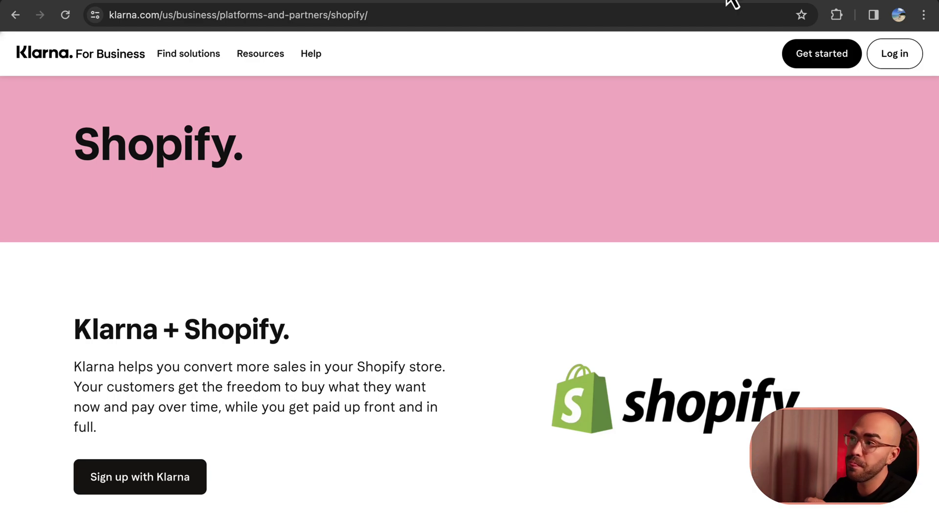
click(236, 37)
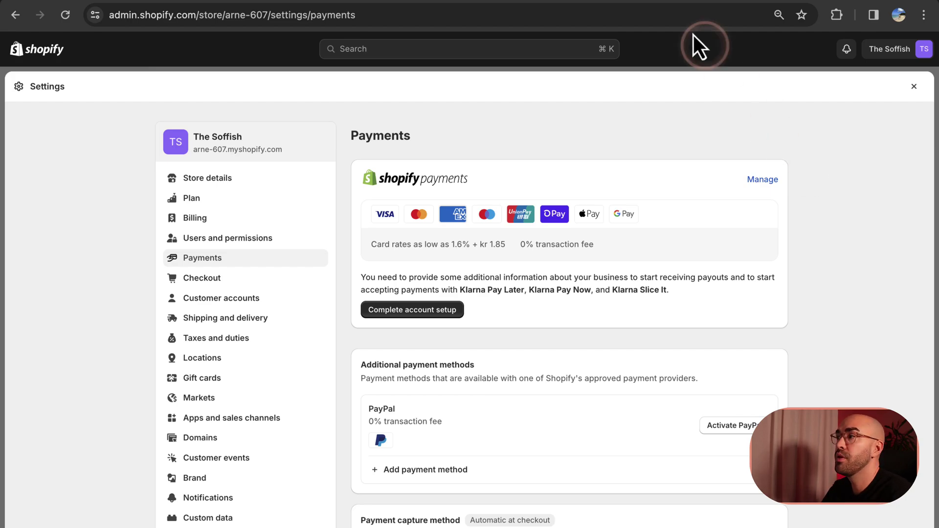
click(602, 3)
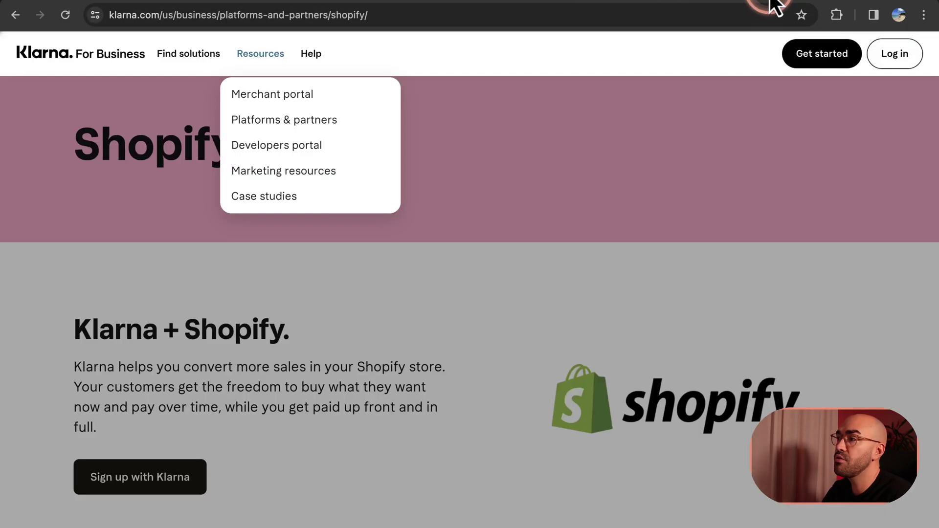
click(434, 280)
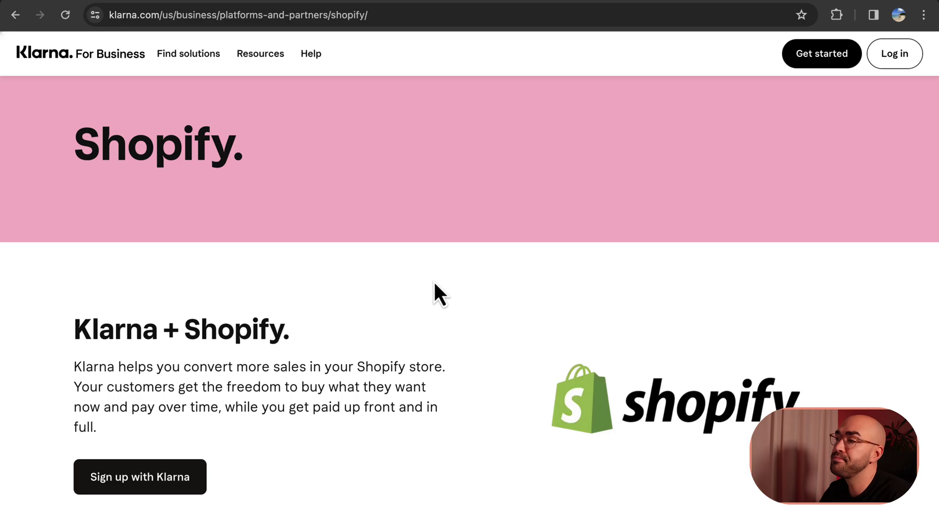
Examine the Klarna + Shopify description and the option to sign up with Klarna.
click(428, 423)
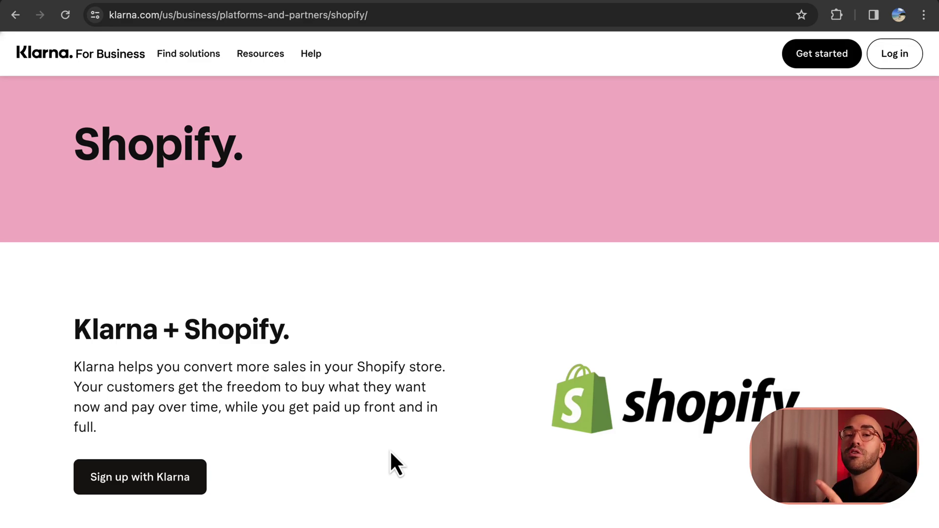
click(395, 362)
click(179, 351)
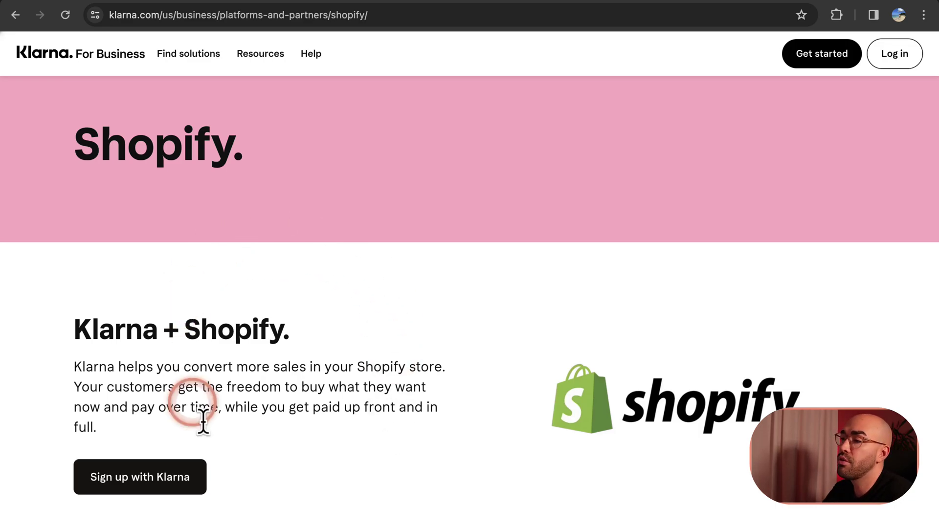
click(291, 462)
click(325, 467)
click(253, 410)
click(343, 471)
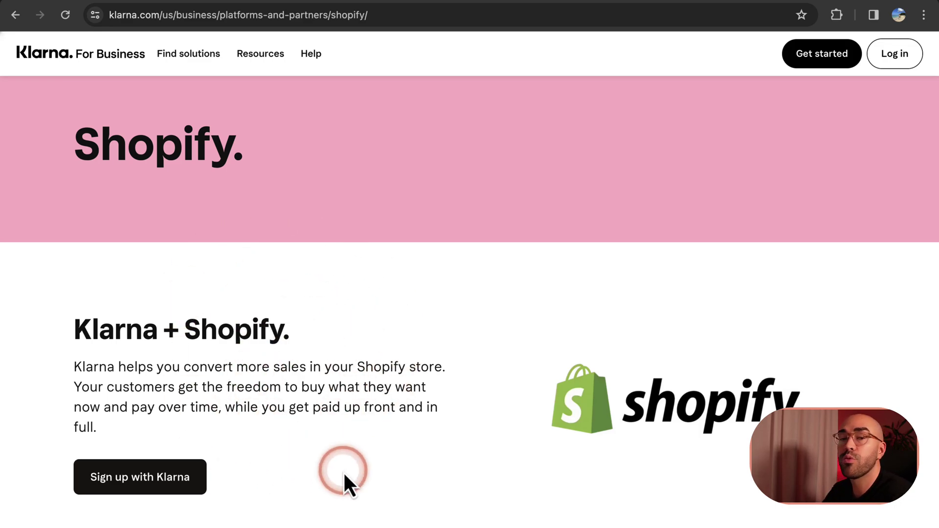